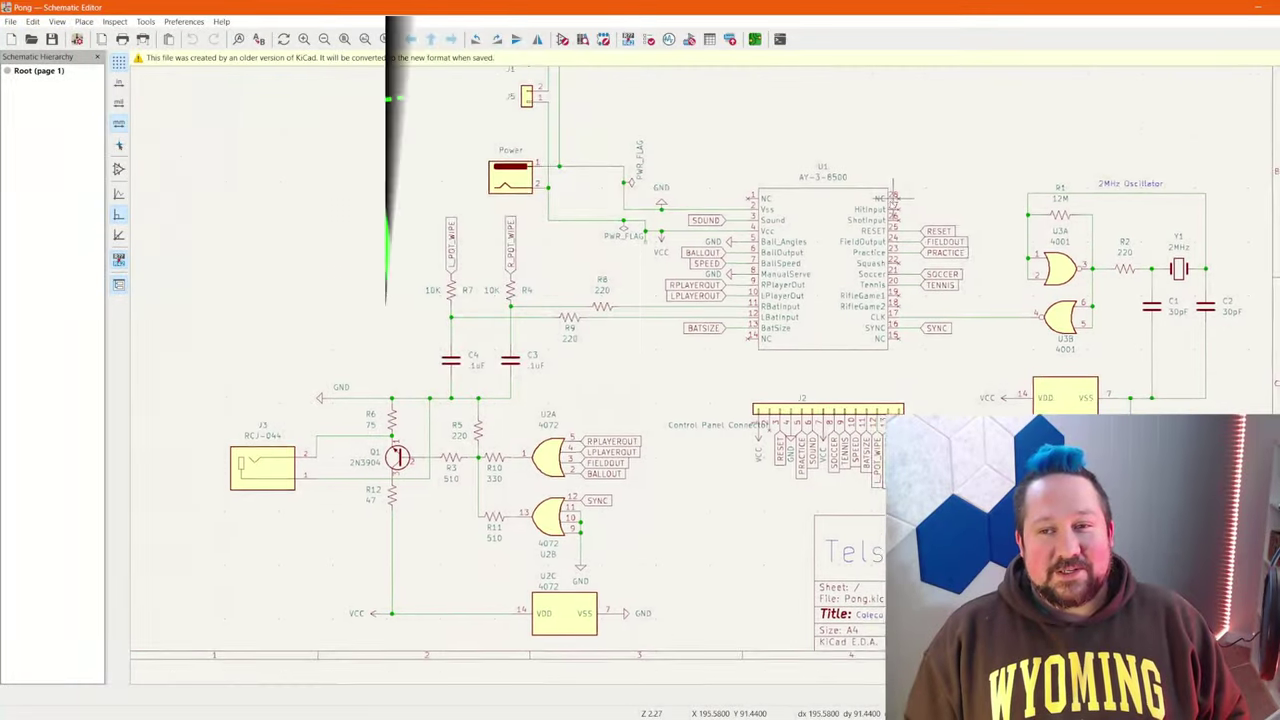
Delete the control panel connector J2 below the AY-3-8500 chip, keeping its net labels and power symbols
{"action": "scroll", "coordinate": [893, 197], "scroll_direction": "up", "scroll_amount": 2}
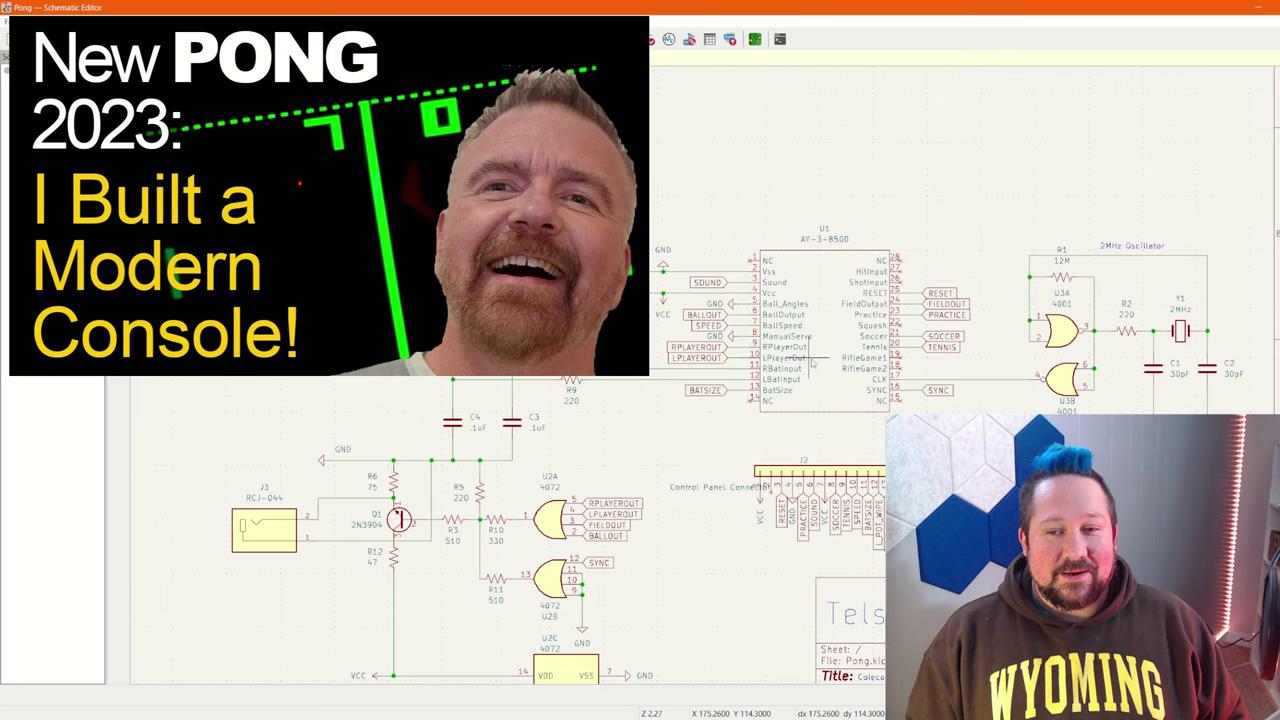
{"action": "scroll", "coordinate": [812, 365], "scroll_direction": "down", "scroll_amount": 3}
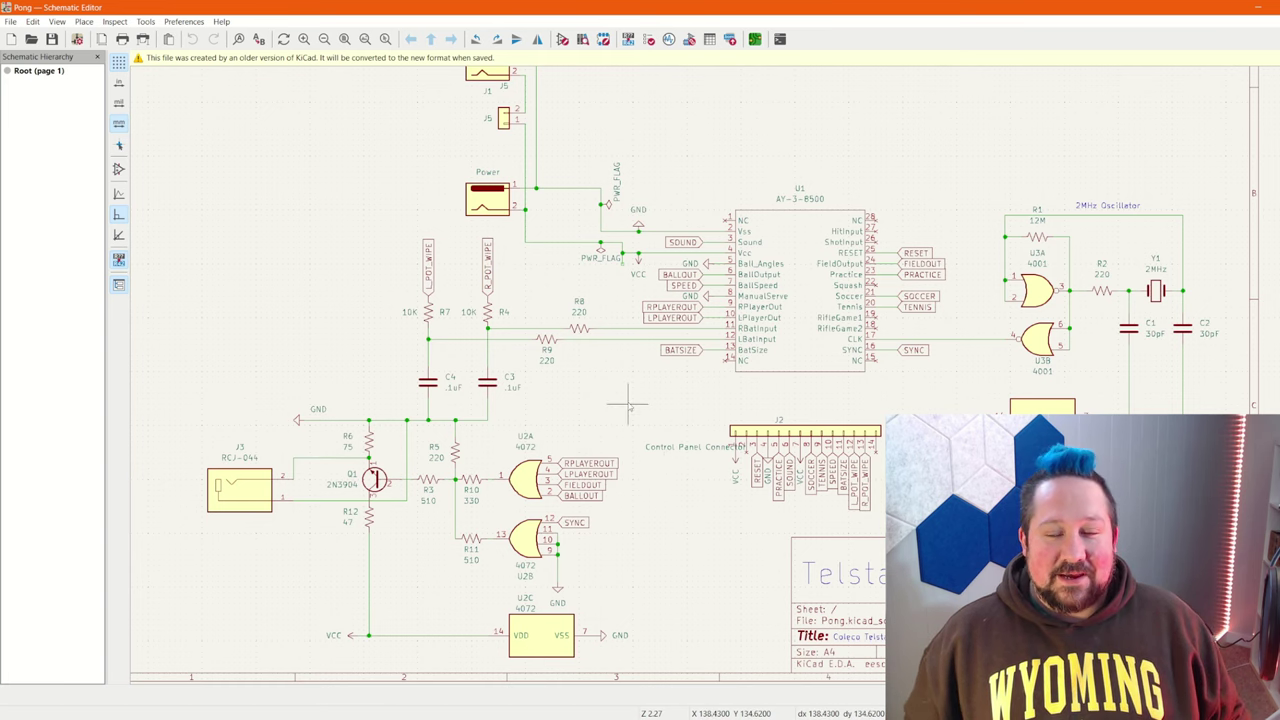
{"action": "left_click_drag", "start_coordinate": [634, 408], "coordinate": [882, 408]}
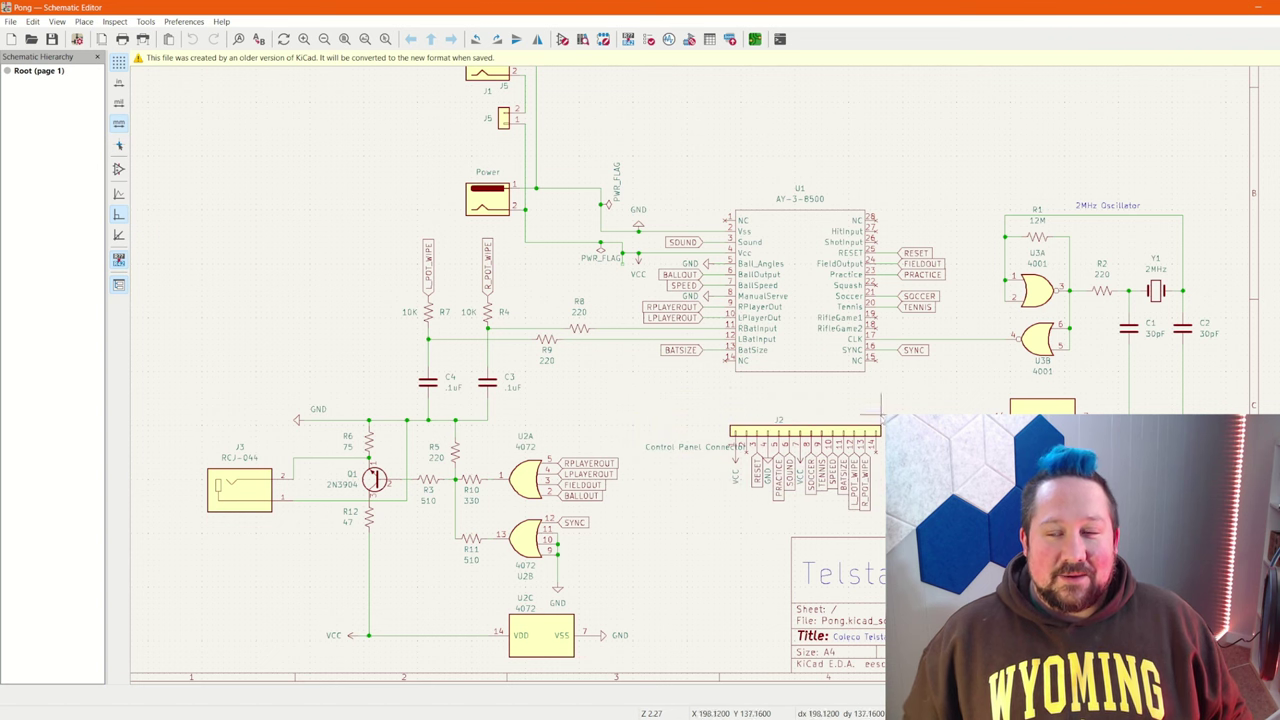
{"action": "key", "text": "Delete"}
{"action": "scroll", "coordinate": [780, 419], "scroll_direction": "up", "scroll_amount": 2}
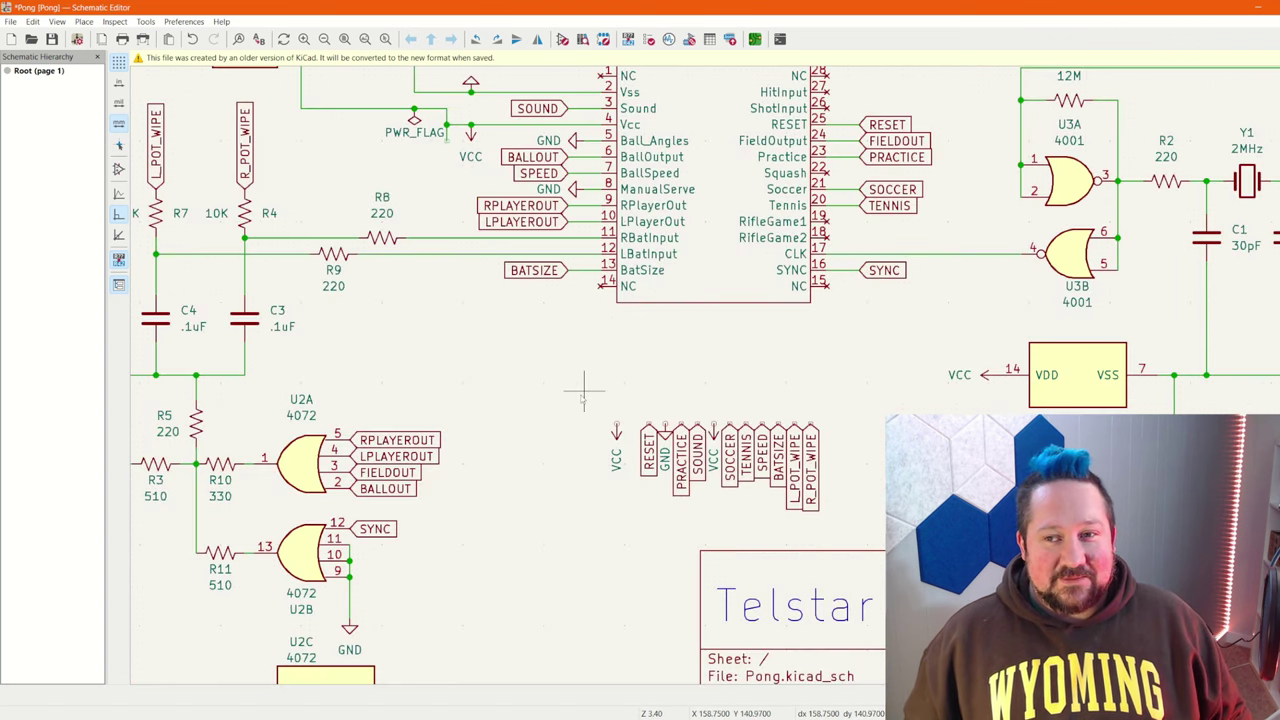
Examine the schematic around the AY-3-8500 chip, its power inputs, the oscillator and the unattached control labels
{"action": "scroll", "coordinate": [583, 393], "scroll_direction": "down", "scroll_amount": 2}
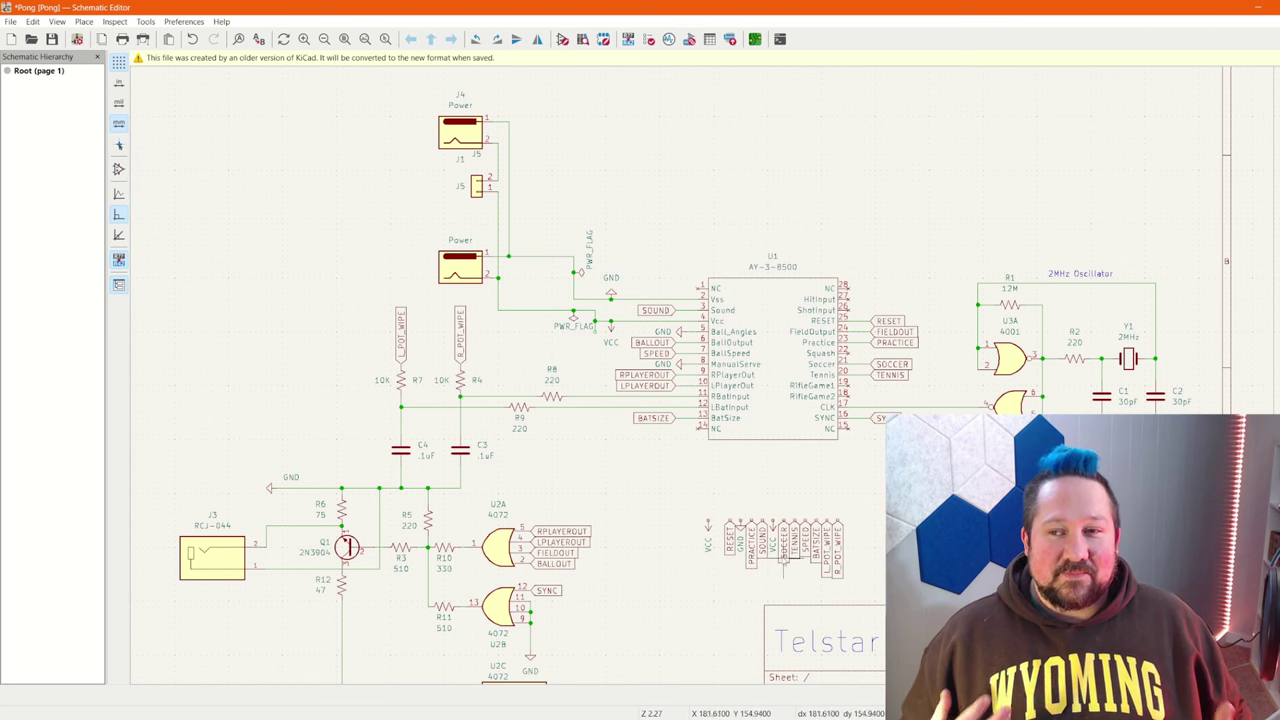
{"action": "scroll", "coordinate": [740, 400], "scroll_direction": "up", "scroll_amount": 2}
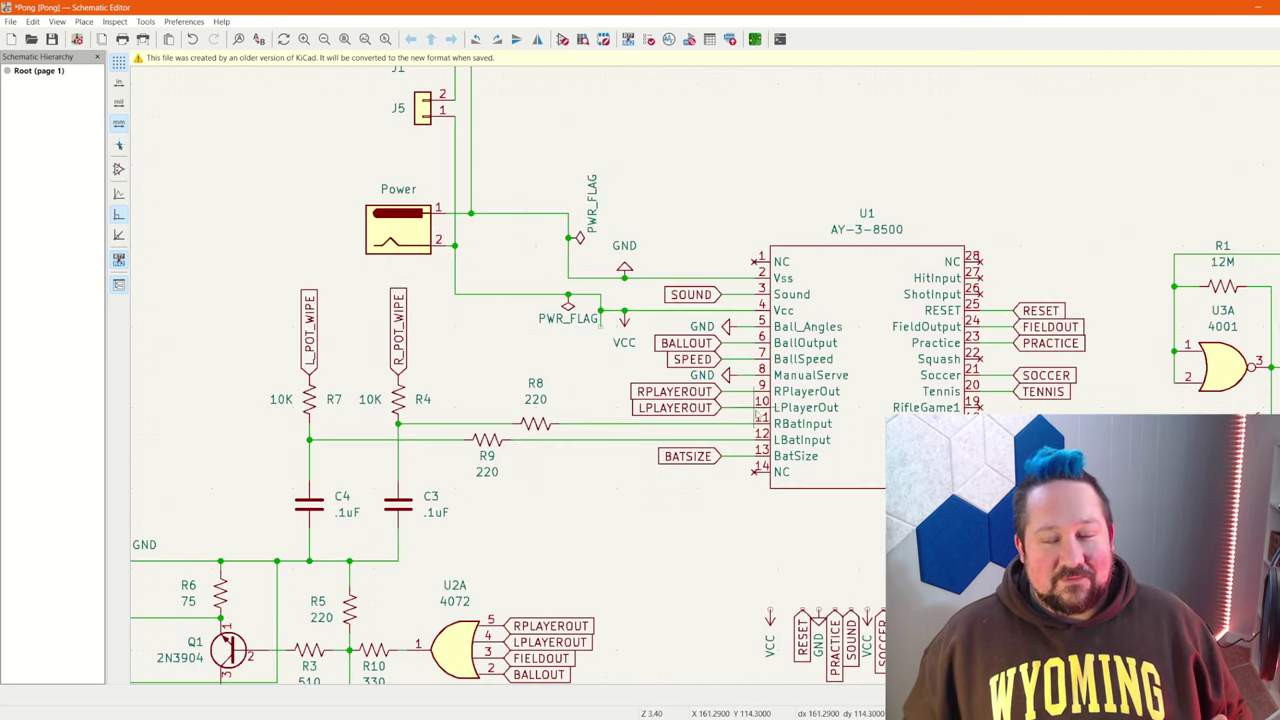
{"action": "scroll", "coordinate": [855, 370], "scroll_direction": "right", "scroll_amount": 2, "text": "ctrl"}
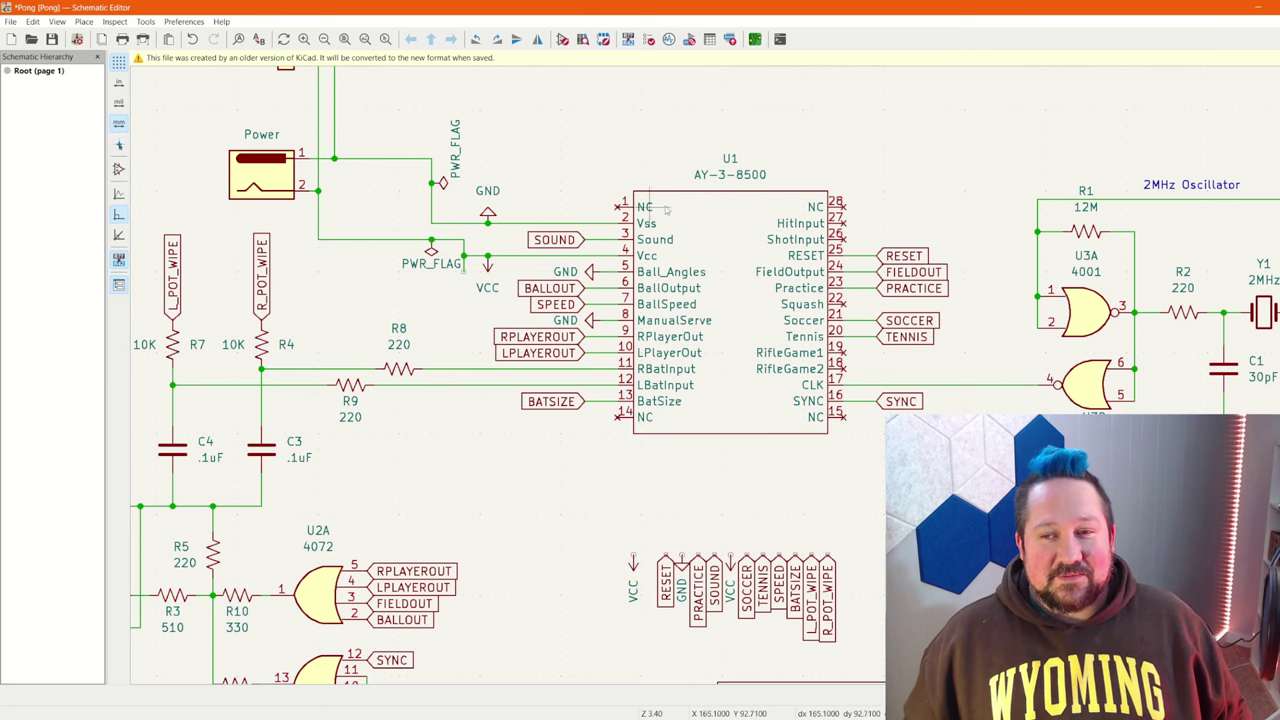
{"action": "scroll", "coordinate": [665, 482], "scroll_direction": "down", "scroll_amount": 2}
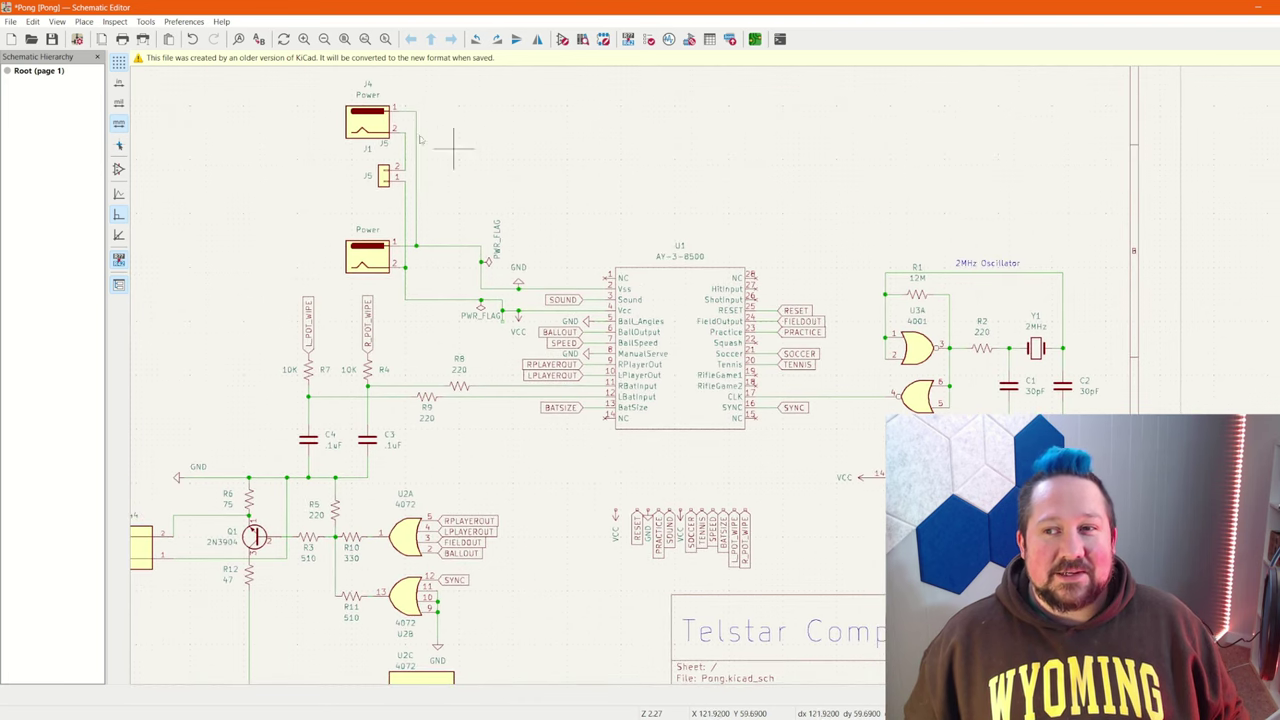
{"action": "scroll", "coordinate": [777, 455], "scroll_direction": "down", "scroll_amount": 1}
{"action": "scroll", "coordinate": [722, 380], "scroll_direction": "up", "scroll_amount": 1}
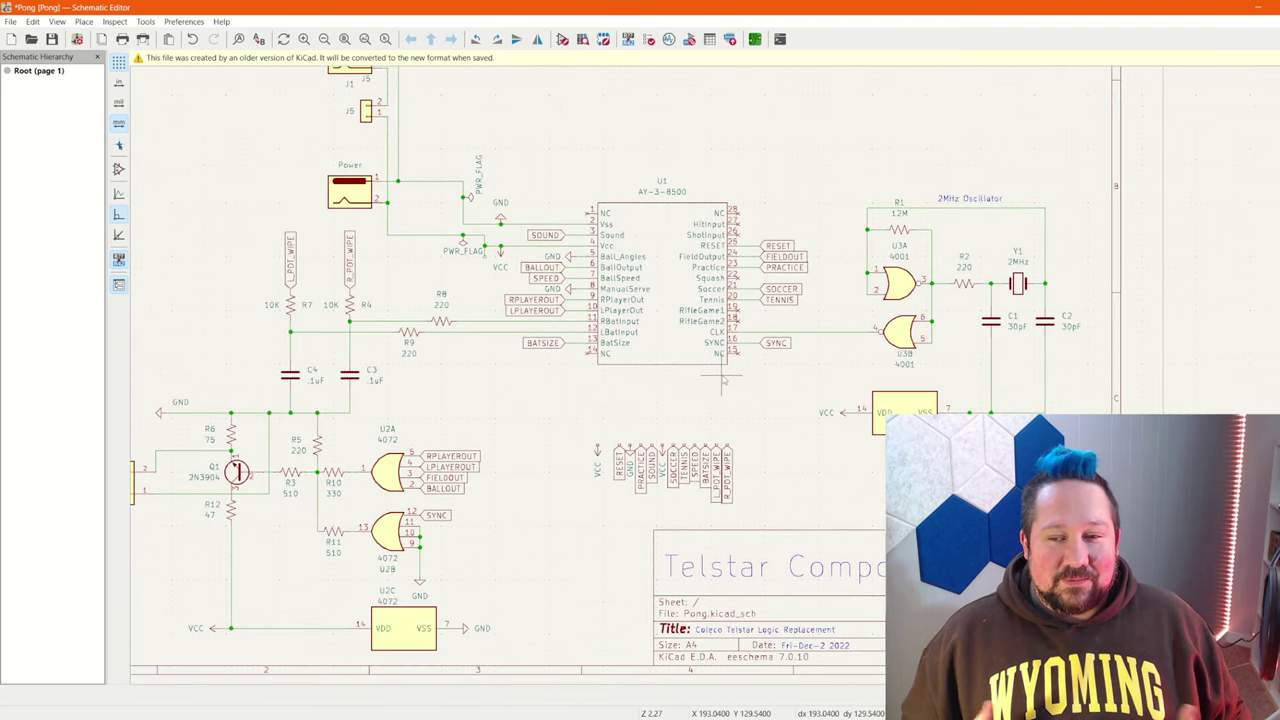
{"action": "key", "text": "Home"}
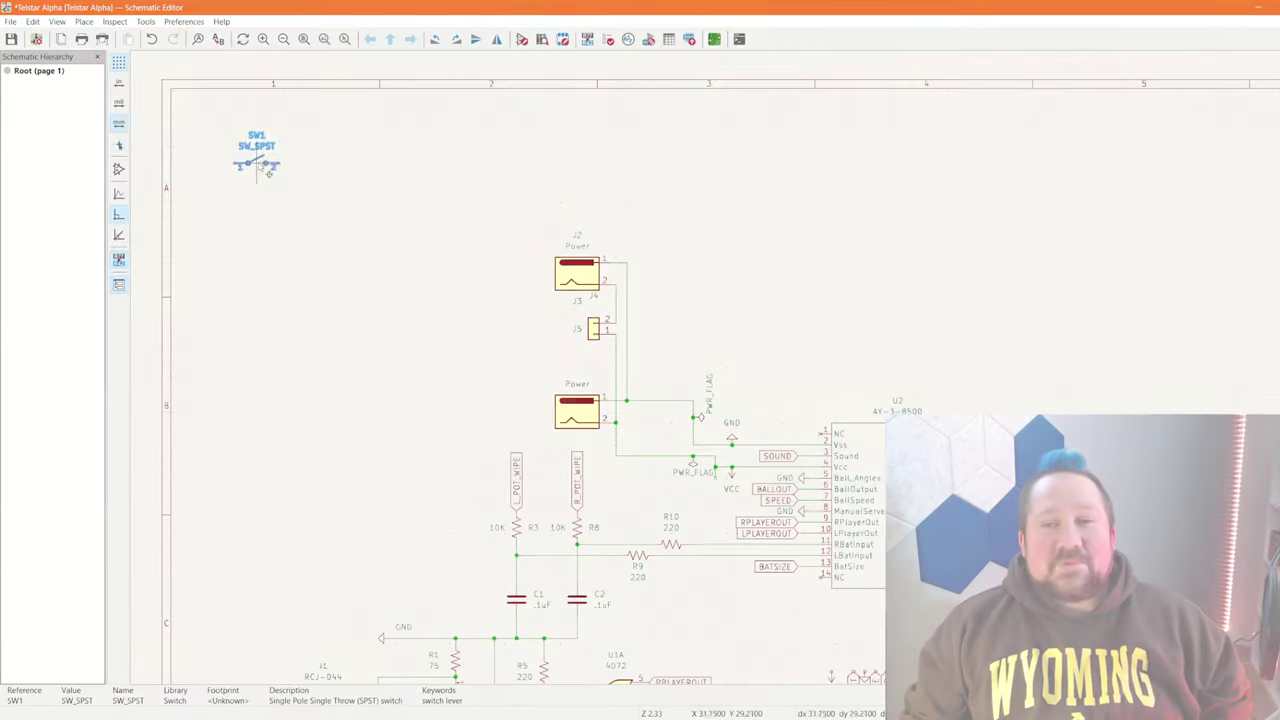
Add a second SPST switch with the value Power below the reset switch, and search the symbol library for "switch 3 pos"
{"action": "key", "text": "a"}
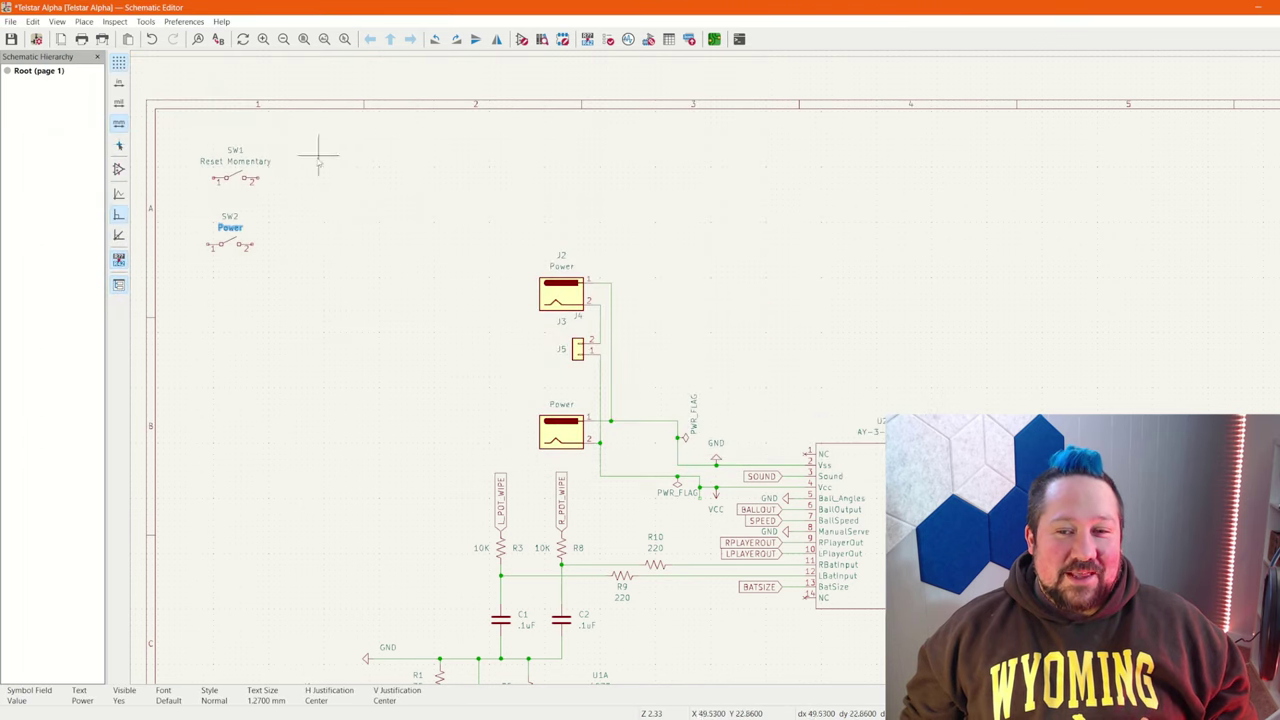
{"action": "key", "text": "a"}
{"action": "type", "text": "switch 3 pos"}
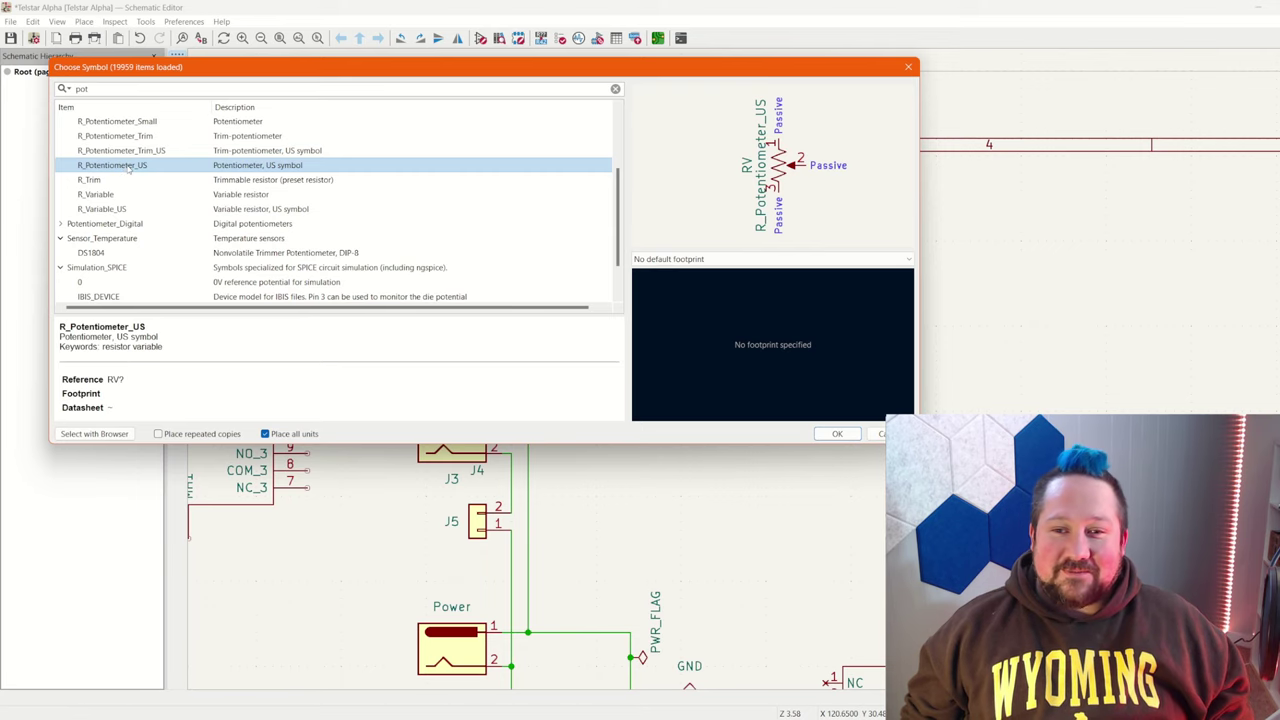
Place two R_Potentiometer_US symbols side by side in the empty area above the power connectors
{"action": "double_click", "coordinate": [128, 170]}
{"action": "left_click", "coordinate": [620, 240]}
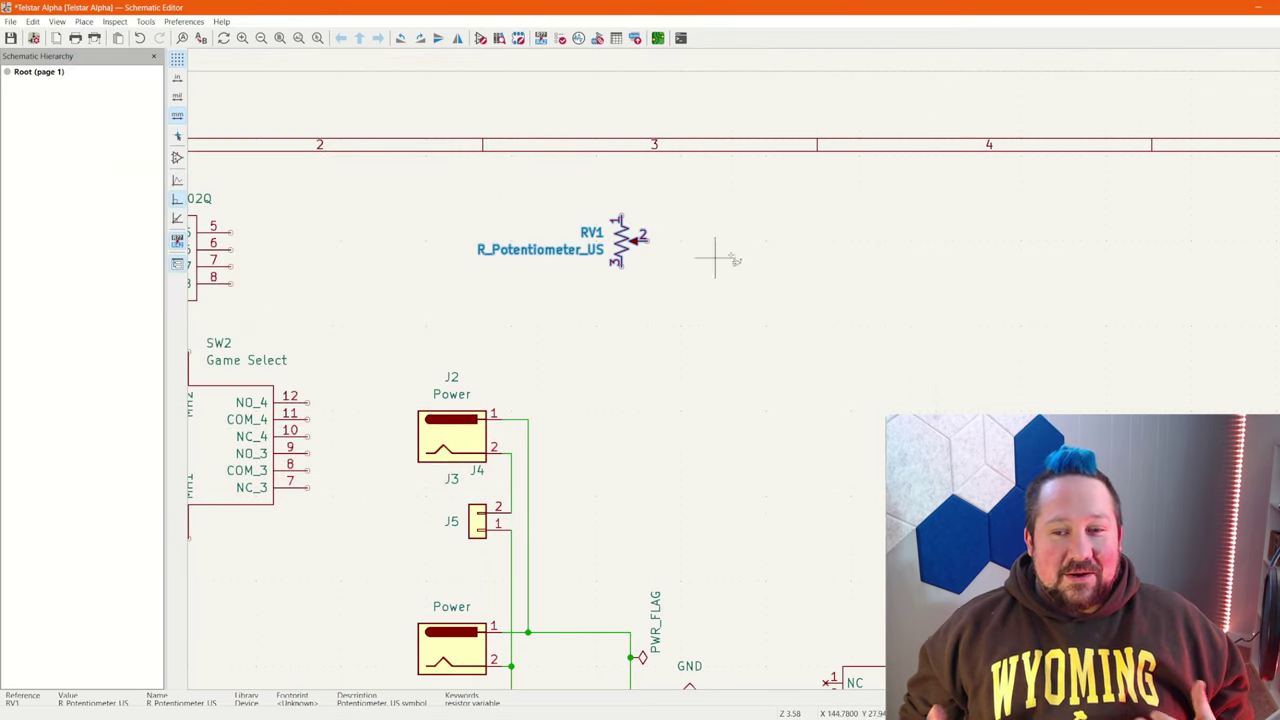
{"action": "left_click", "coordinate": [800, 240]}
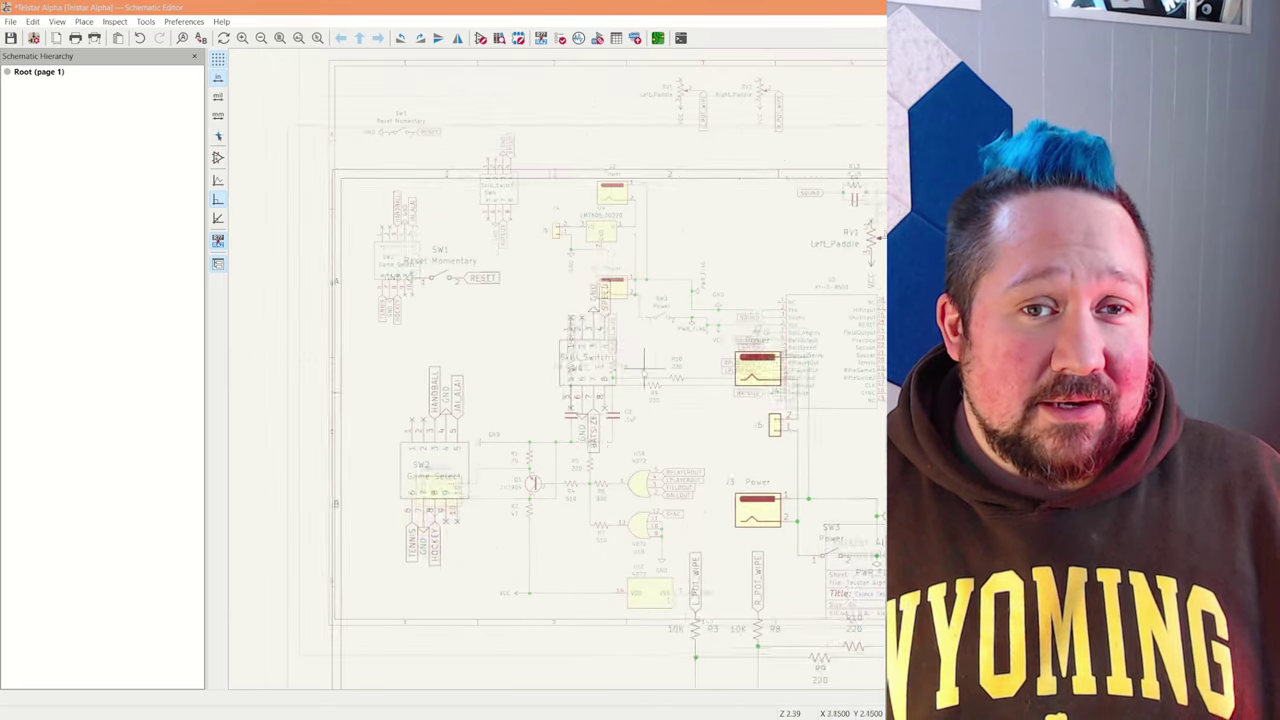
{"action": "middle_click_drag", "start_coordinate": [851, 368], "coordinate": [698, 460]}
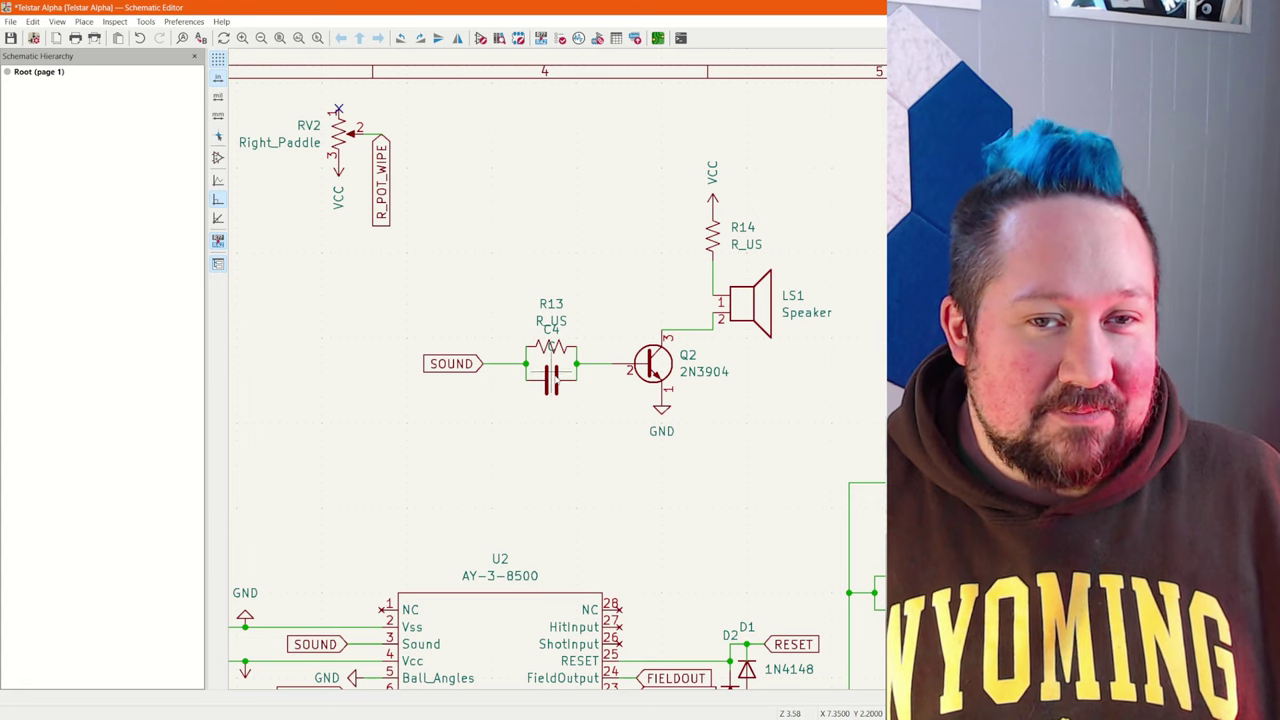
{"action": "scroll", "coordinate": [557, 400], "scroll_direction": "down", "scroll_amount": 2}
{"action": "middle_click_drag", "start_coordinate": [858, 583], "coordinate": [622, 240]}
{"action": "scroll", "coordinate": [742, 362], "scroll_direction": "up", "scroll_amount": 3}
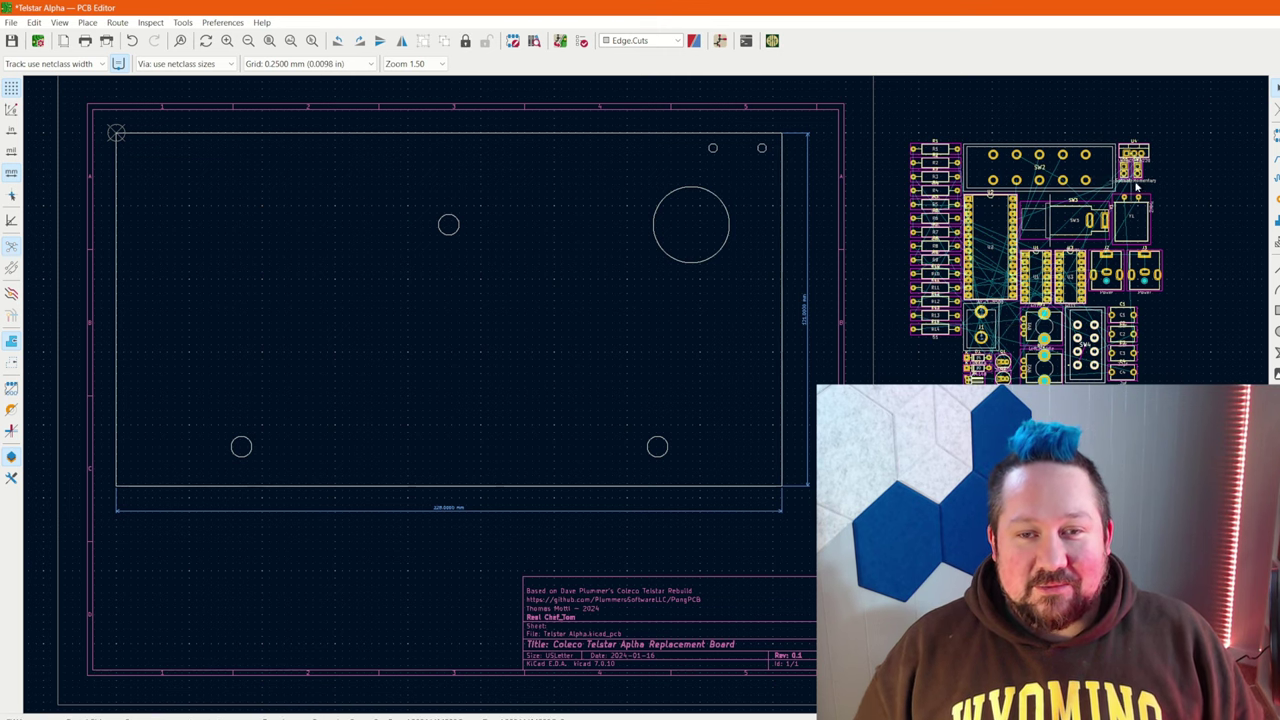
Move SW2 and a rotated SW4 to the board's lower centre, and the paddle potentiometers RV1 and RV2 to its lower corners
{"action": "left_click_drag", "start_coordinate": [1040, 167], "coordinate": [456, 405]}
{"action": "key", "text": "r"}
{"action": "left_click_drag", "start_coordinate": [1087, 345], "coordinate": [473, 452]}
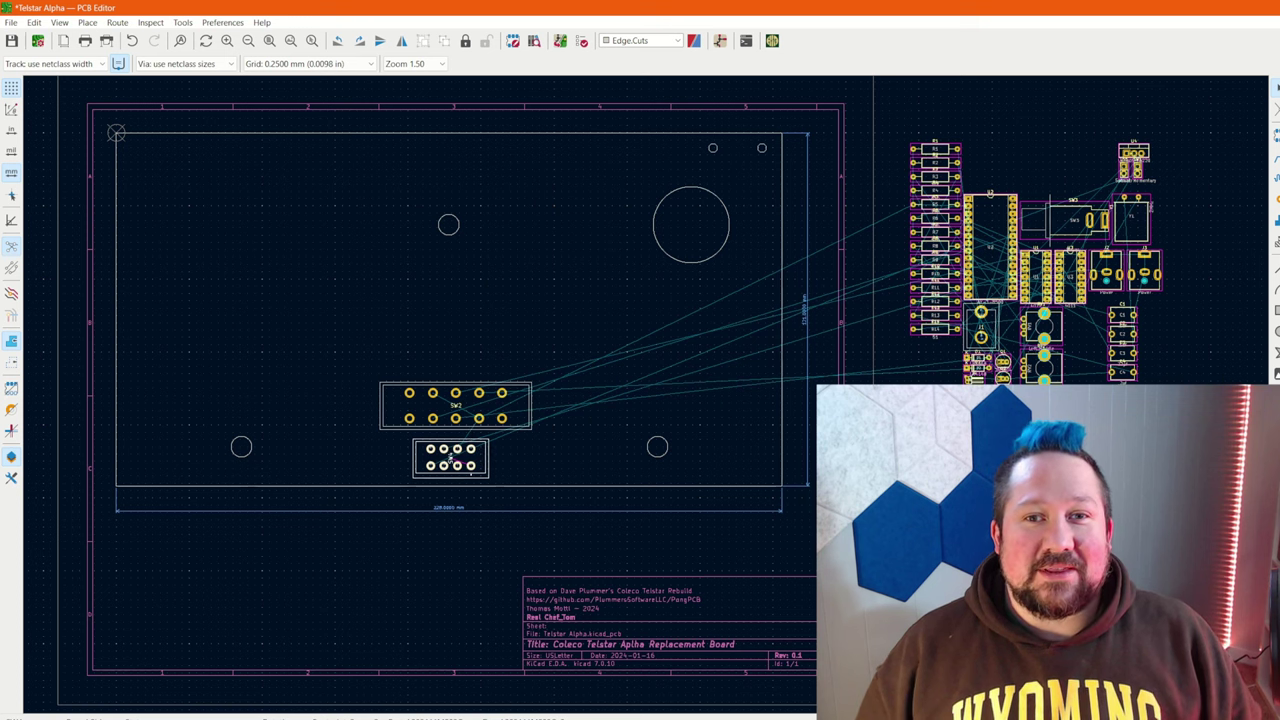
{"action": "left_click_drag", "start_coordinate": [1043, 322], "coordinate": [733, 441]}
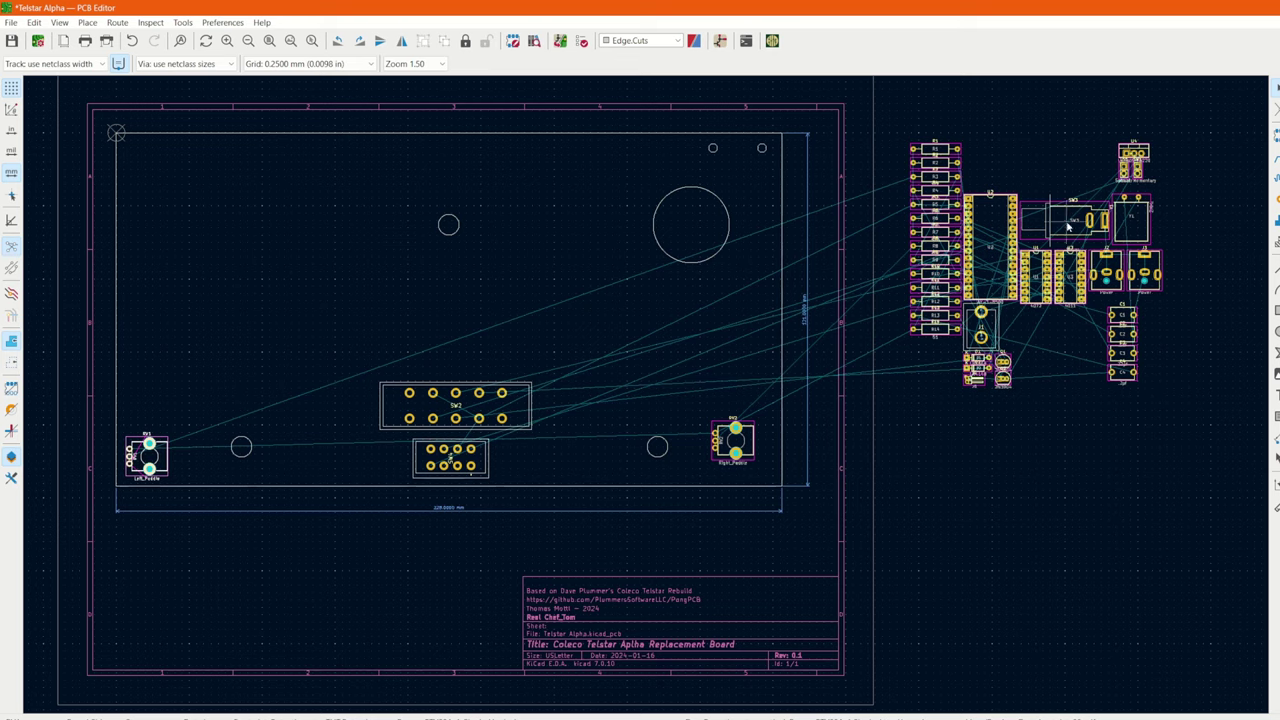
Move switch SW3 onto the board beside SW2, and reset switch SW1 beside the lower-left mounting hole
{"action": "scroll", "coordinate": [1068, 228], "scroll_direction": "up", "scroll_amount": 3}
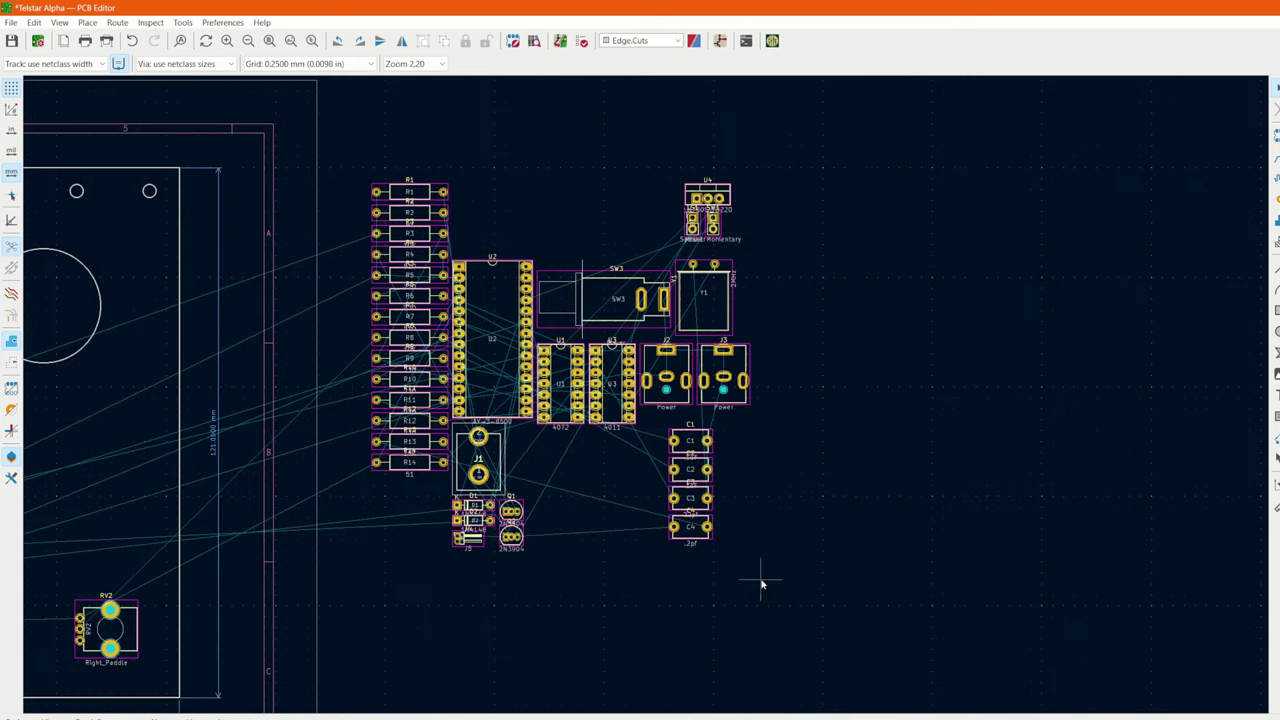
{"action": "scroll", "coordinate": [761, 585], "scroll_direction": "down", "scroll_amount": 3}
{"action": "left_click_drag", "start_coordinate": [1016, 252], "coordinate": [536, 421]}
{"action": "left_click_drag", "start_coordinate": [1020, 184], "coordinate": [299, 425]}
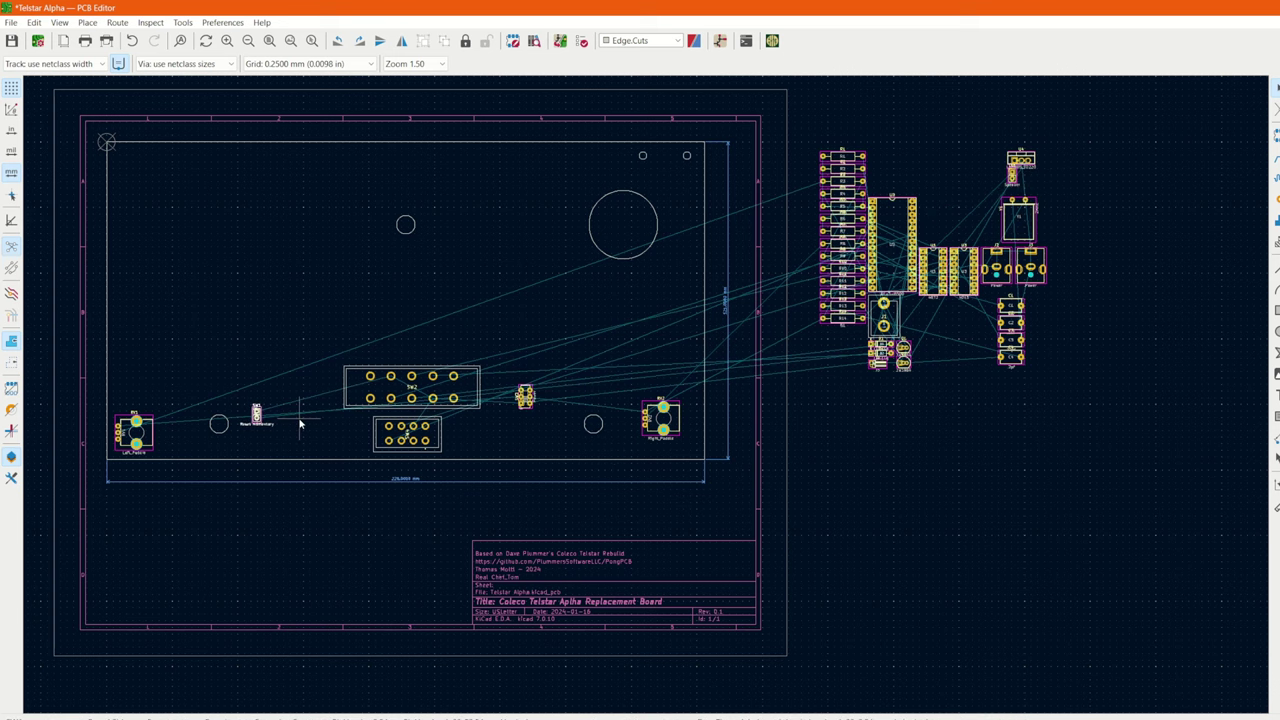
Rotate the left paddle potentiometer RV1 a quarter turn so its three pins face the upper side of the board
{"action": "scroll", "coordinate": [282, 453], "scroll_direction": "up", "scroll_amount": 5}
{"action": "scroll", "coordinate": [586, 394], "scroll_direction": "down", "scroll_amount": 2}
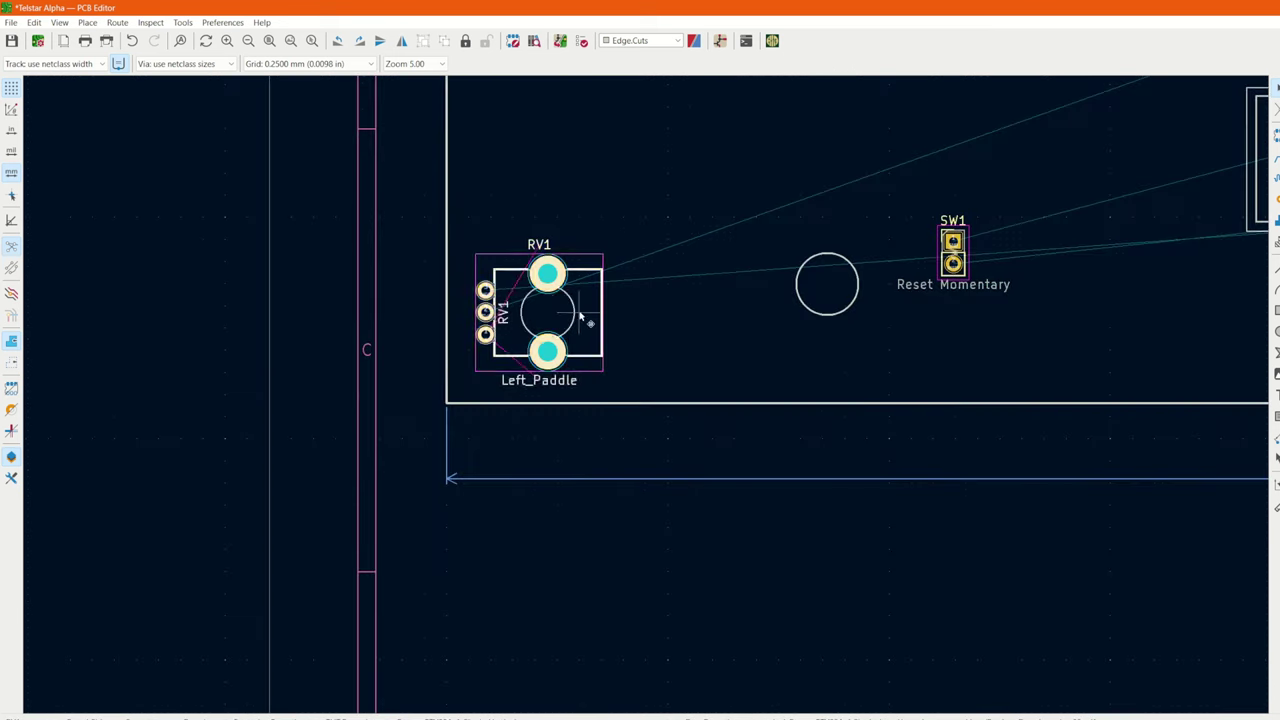
{"action": "key", "text": "r"}
{"action": "scroll", "coordinate": [600, 300], "scroll_direction": "down", "scroll_amount": 2}
Set the grid to 0.5 mm and adjust a 23 mm dimension up the board's left edge from its lower-left corner
{"action": "left_click", "coordinate": [297, 63]}
{"action": "left_click", "coordinate": [300, 280]}
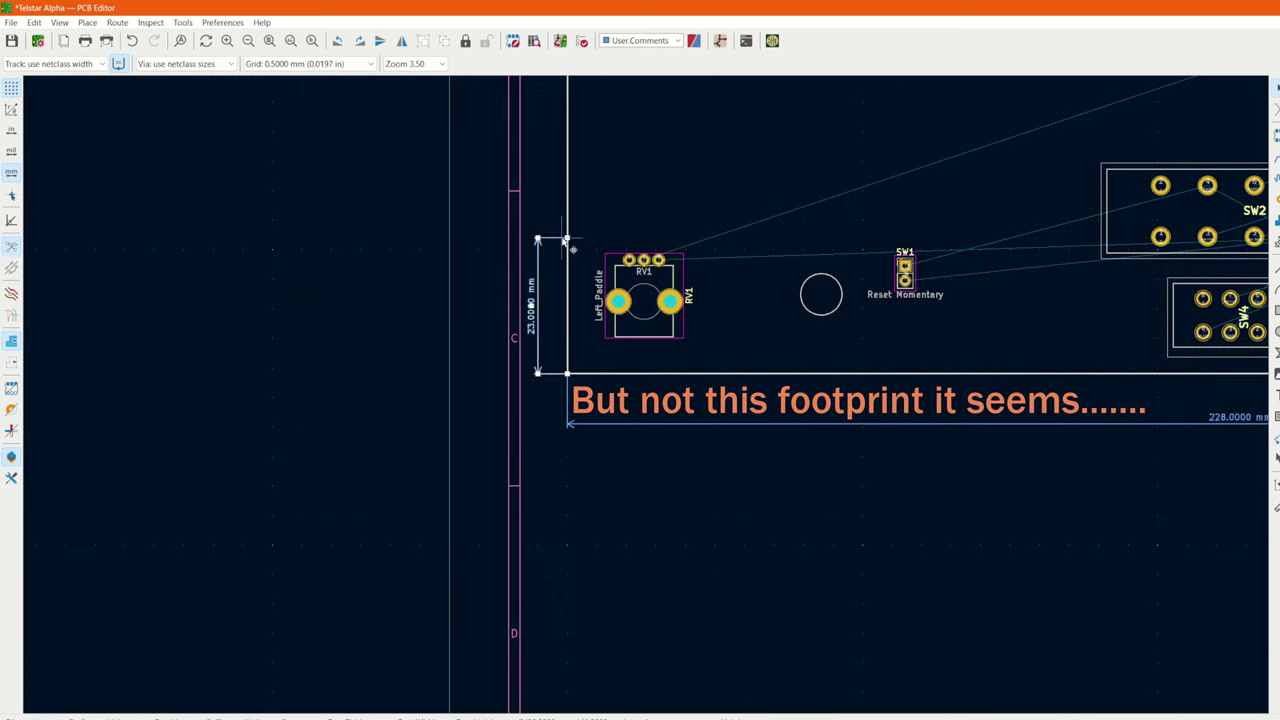
{"action": "left_click_drag", "start_coordinate": [566, 240], "coordinate": [567, 243]}
{"action": "left_click", "coordinate": [641, 315]}
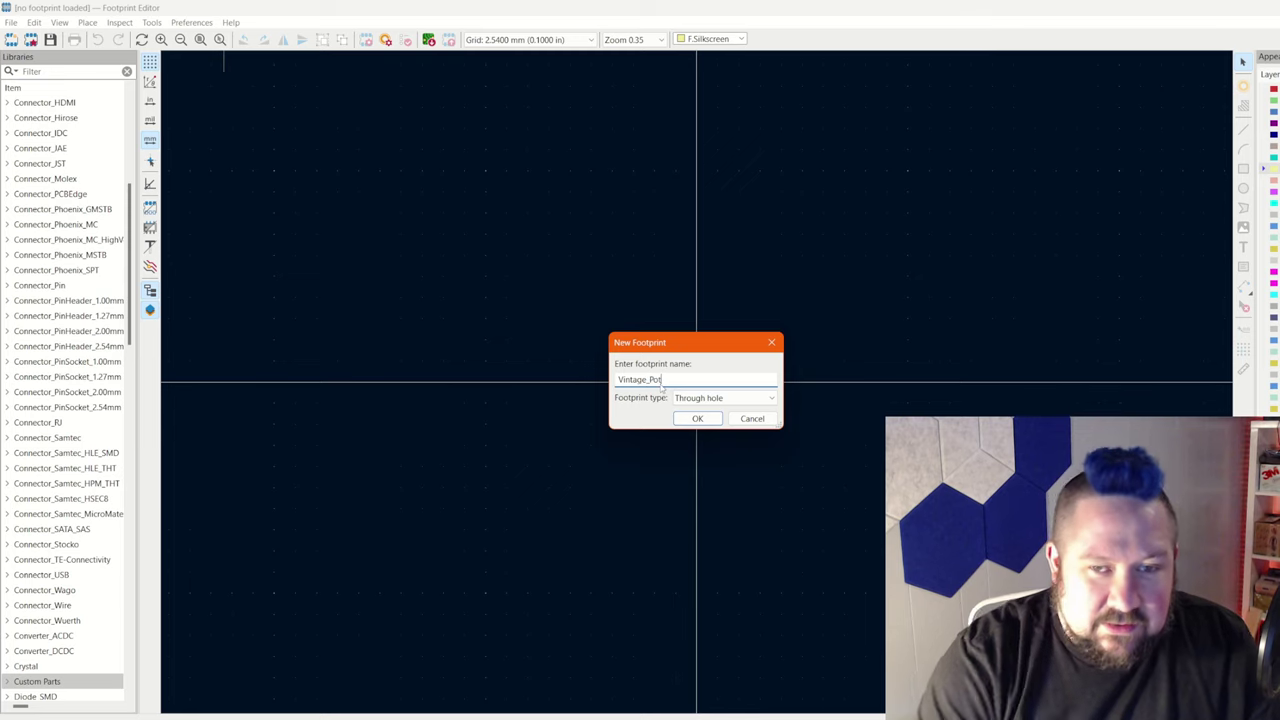
Create a through-hole footprint named Vintage_Pot and, on a 1 mm grid, draw a silkscreen circle about 12 mm in radius around the origin
{"action": "left_click", "coordinate": [699, 421]}
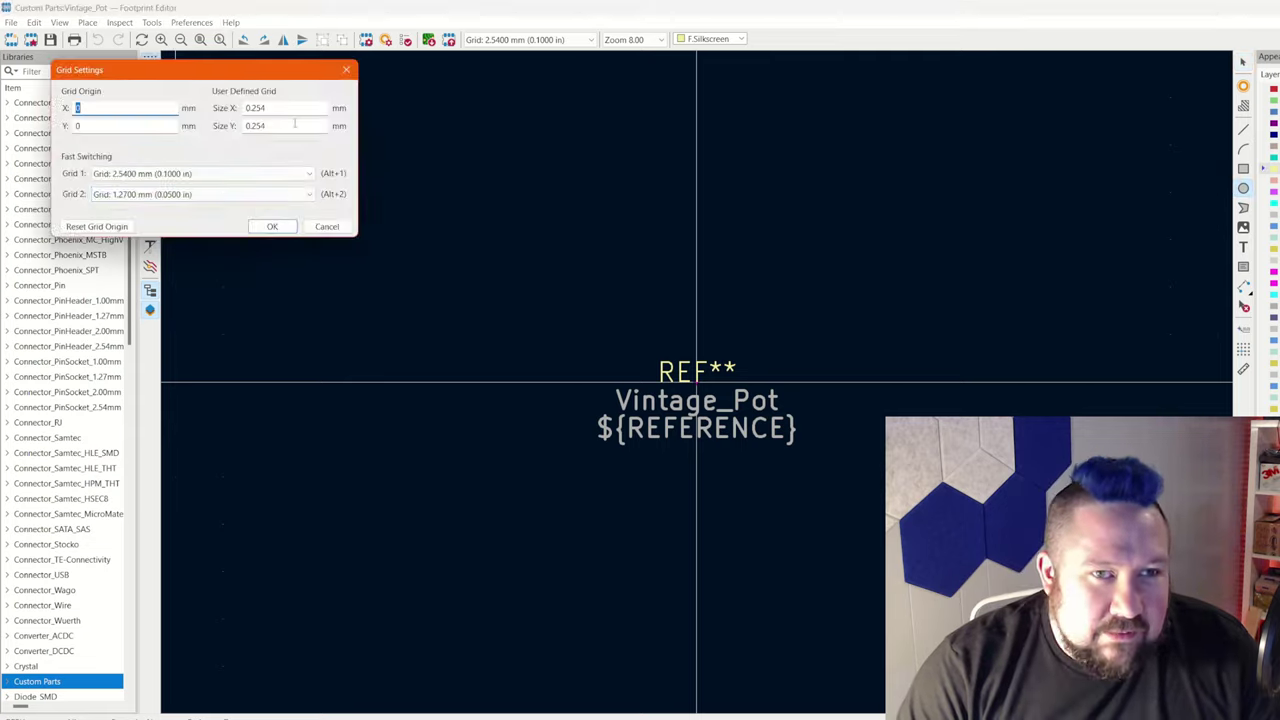
{"action": "left_click", "coordinate": [696, 381]}
{"action": "left_click", "coordinate": [918, 381]}
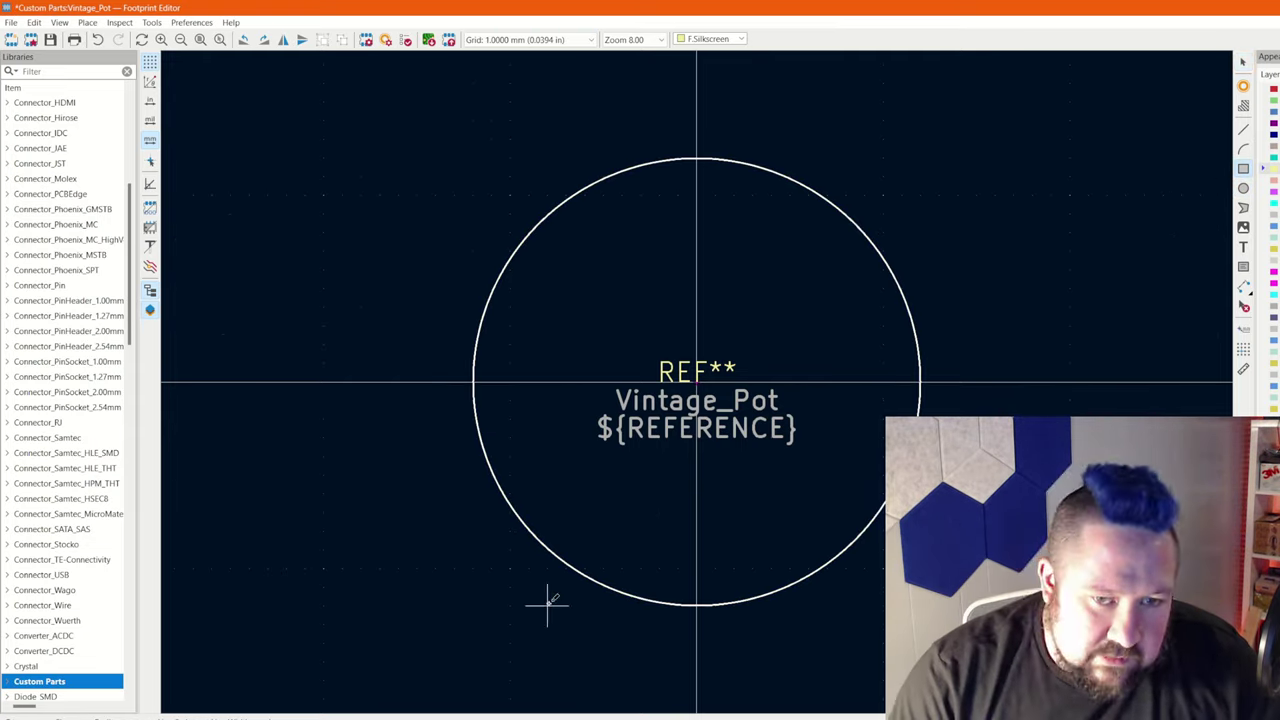
Draw a silkscreen rectangle over the circle, extending above it, and place pads 1, 2 and 3 along its upper edge
{"action": "left_click", "coordinate": [510, 604]}
{"action": "left_click", "coordinate": [884, 120]}
{"action": "key", "text": "Return"}
{"action": "key", "text": "ctrl+shift+l"}
{"action": "left_click", "coordinate": [510, 120]}
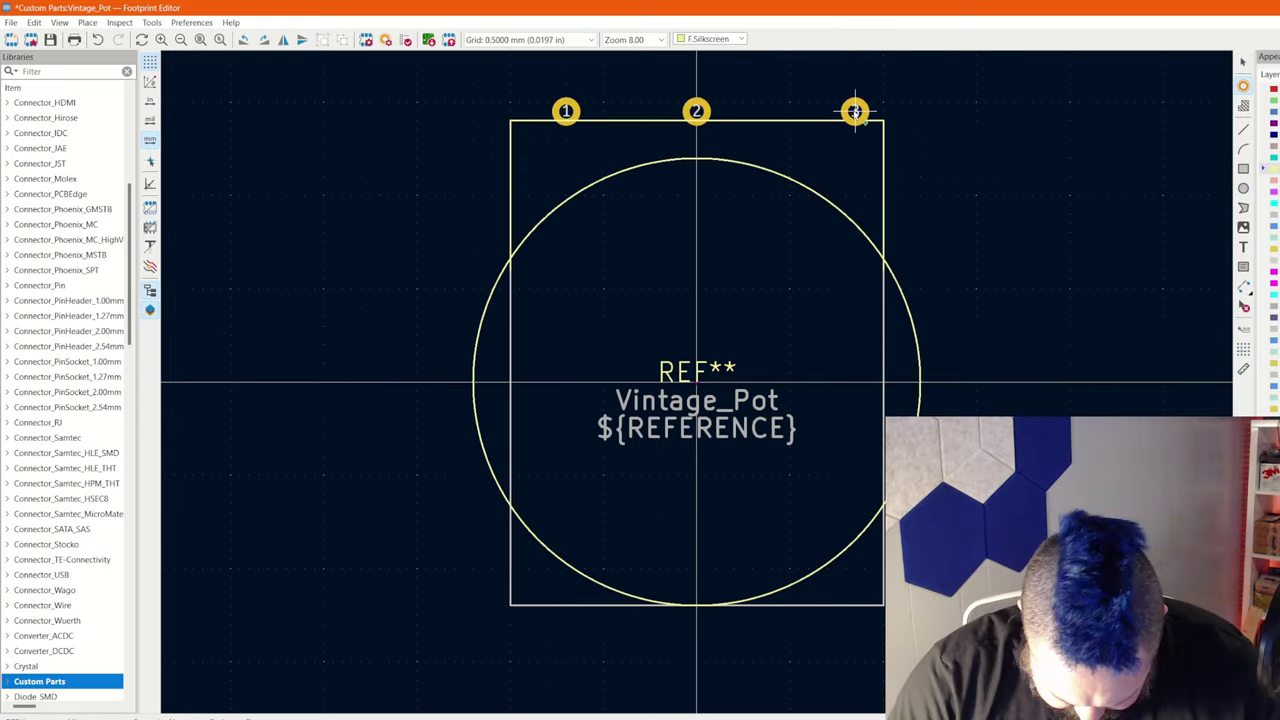
Set pad 1 to a 2.25 × 2 mm rounded rectangle with an oval 1.5 × 1 mm hole
{"action": "double_click", "coordinate": [565, 110]}
{"action": "left_click", "coordinate": [570, 309]}
{"action": "left_click", "coordinate": [520, 331]}
{"action": "double_click", "coordinate": [594, 329]}
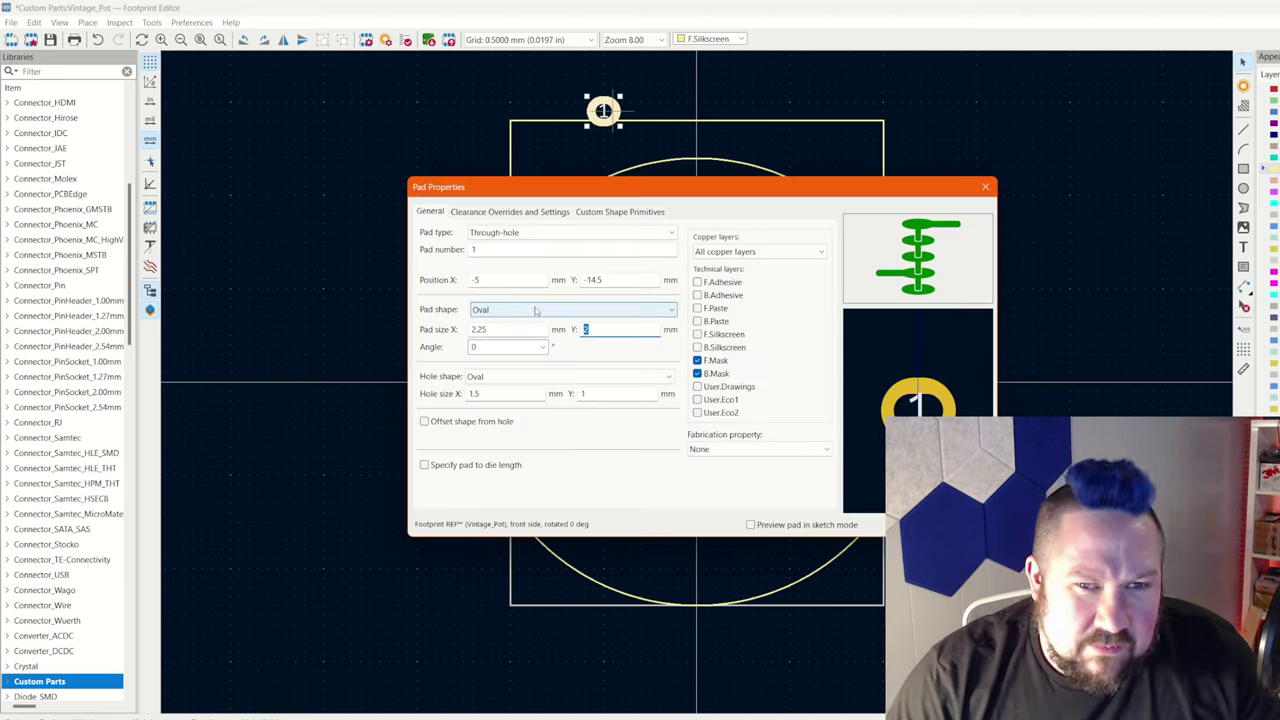
{"action": "scroll", "coordinate": [535, 309], "scroll_direction": "down", "scroll_amount": 3}
{"action": "key", "text": "Return"}
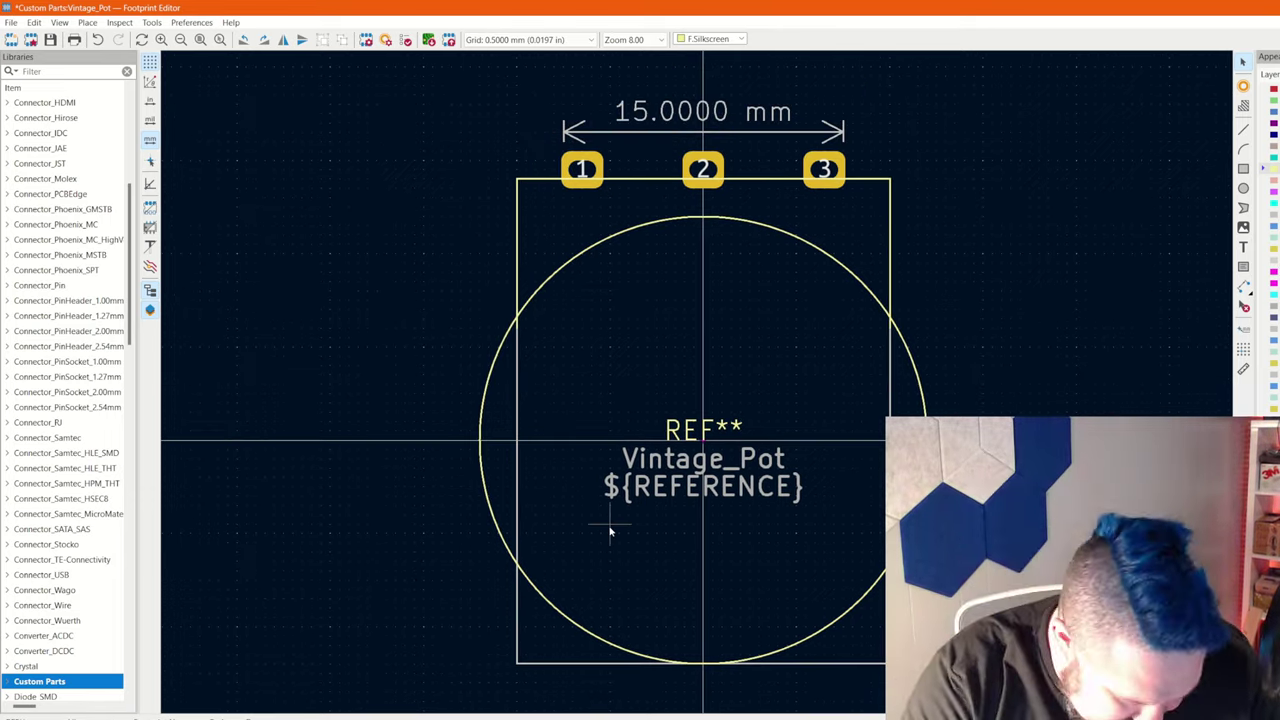
Enlarge pad 4 on the circle's left edge into a tall pad with an oval hole, with a matching pad on the right edge
{"action": "double_click", "coordinate": [480, 440]}
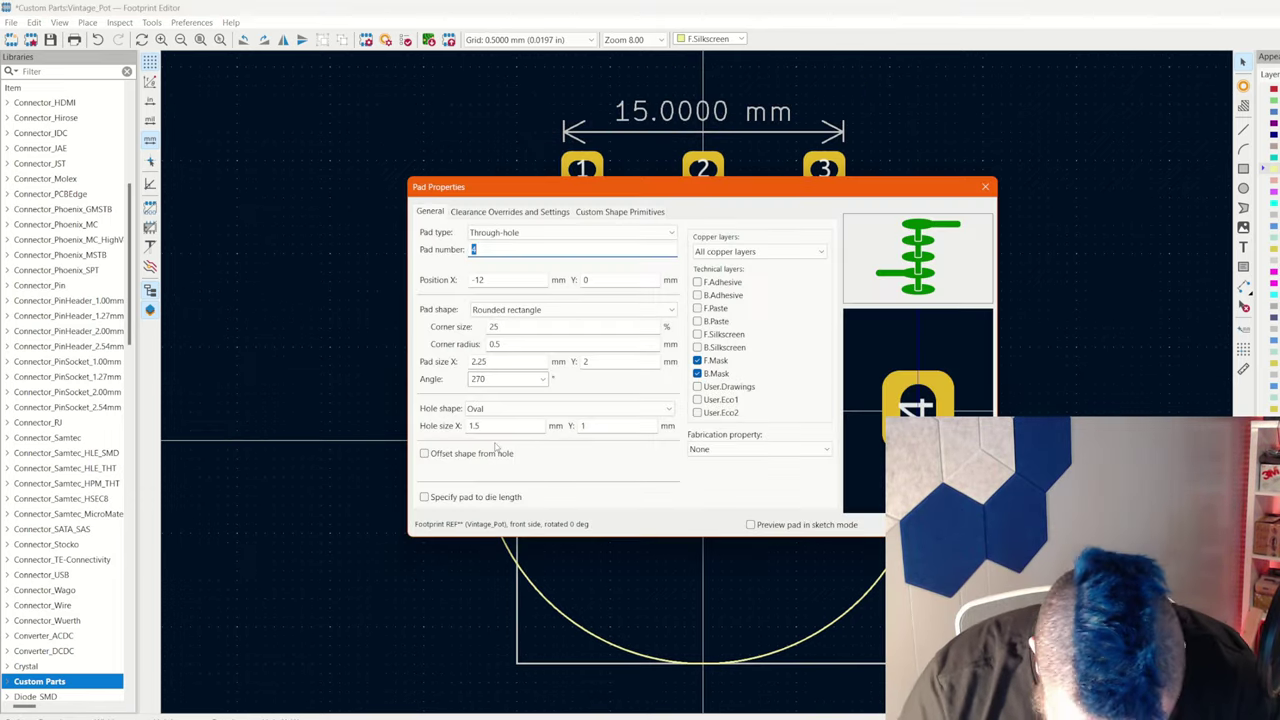
{"action": "key", "text": "Return"}
{"action": "left_click", "coordinate": [480, 440]}
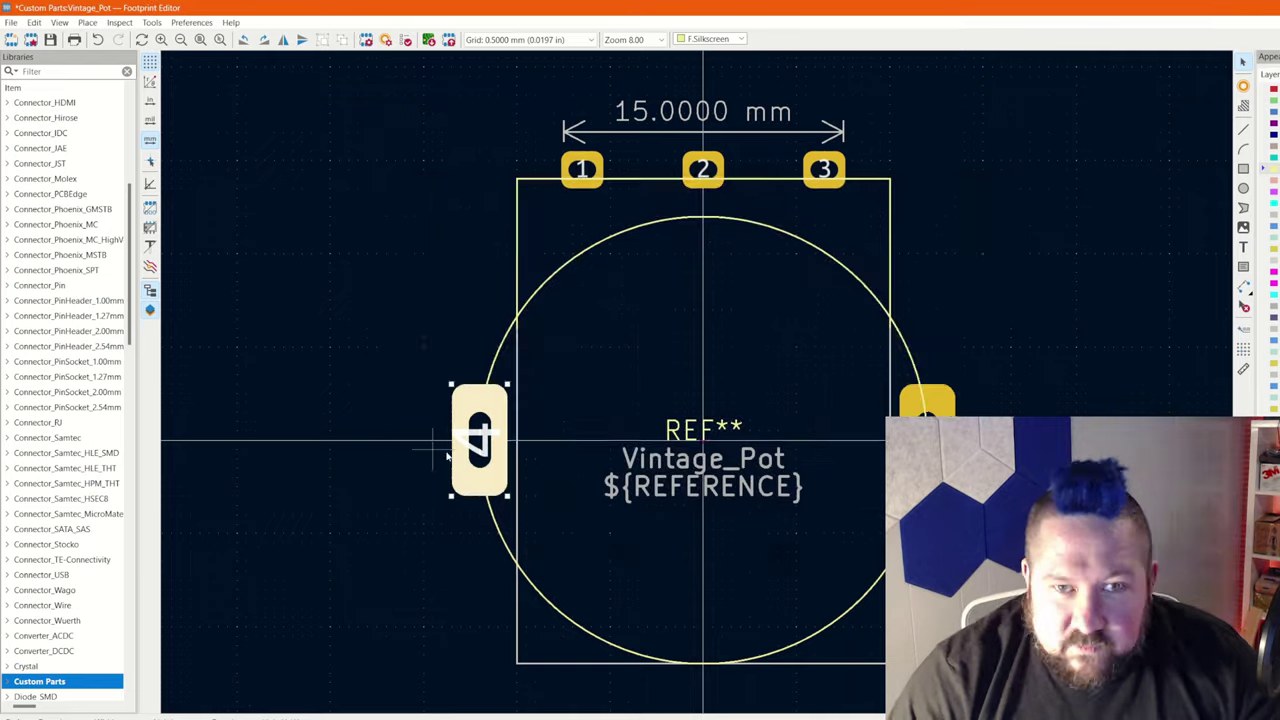
Examine the video output stage in the schematic around the RCJ-044 jack, transistor Q2 and resistors R9 and R13
{"action": "middle_click_drag", "start_coordinate": [781, 454], "coordinate": [607, 430]}
{"action": "scroll", "coordinate": [600, 330], "scroll_direction": "up", "scroll_amount": 5}
{"action": "scroll", "coordinate": [609, 391], "scroll_direction": "down", "scroll_amount": 4}
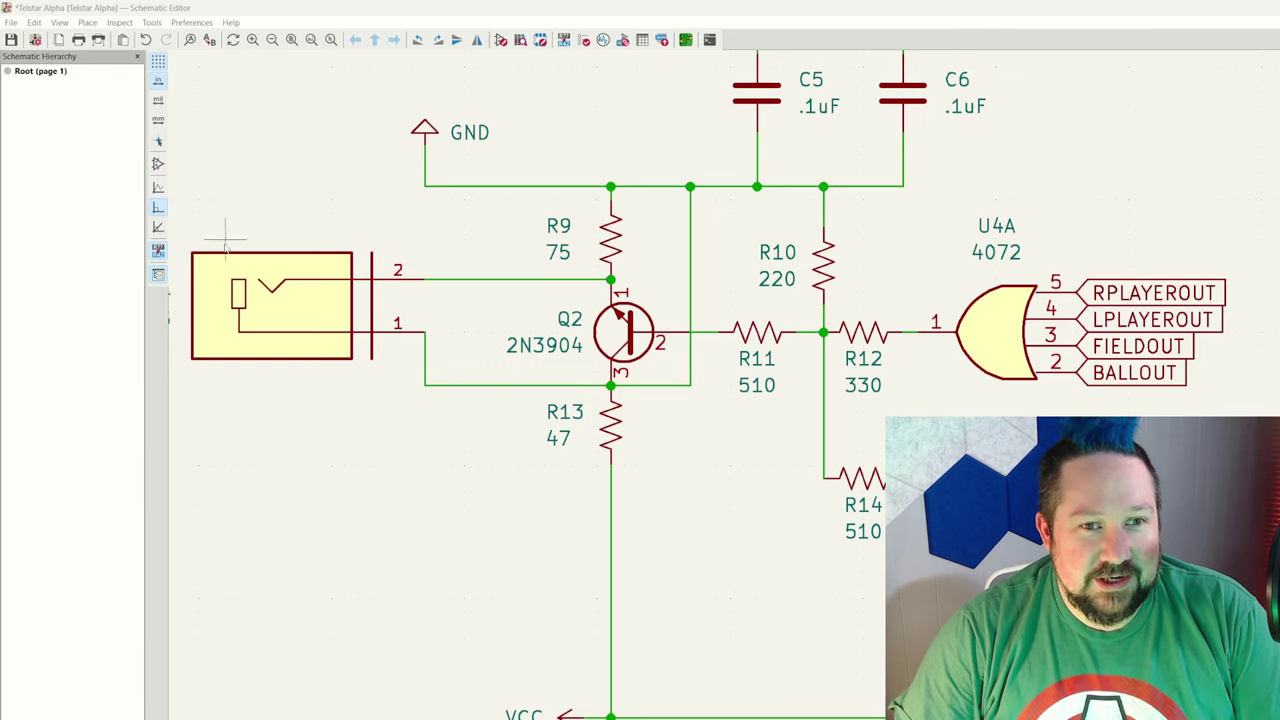
{"action": "left_click", "coordinate": [386, 310]}
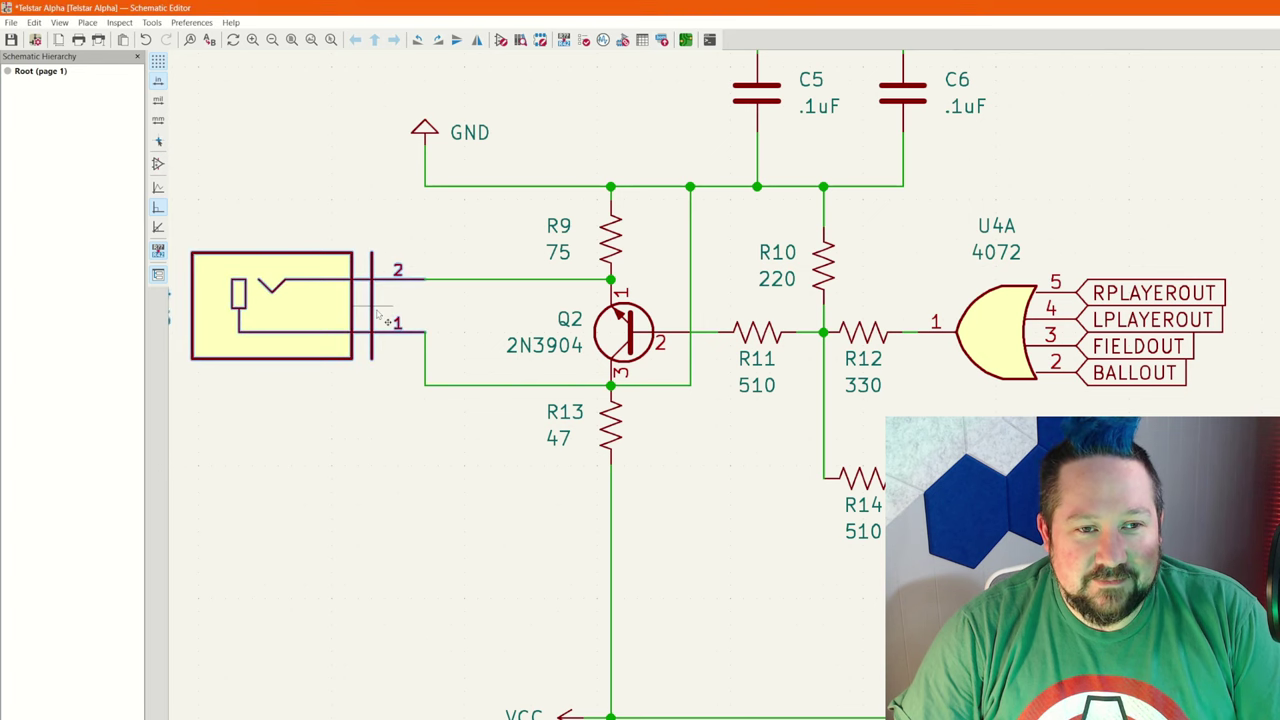
{"action": "middle_click_drag", "start_coordinate": [384, 427], "coordinate": [503, 457]}
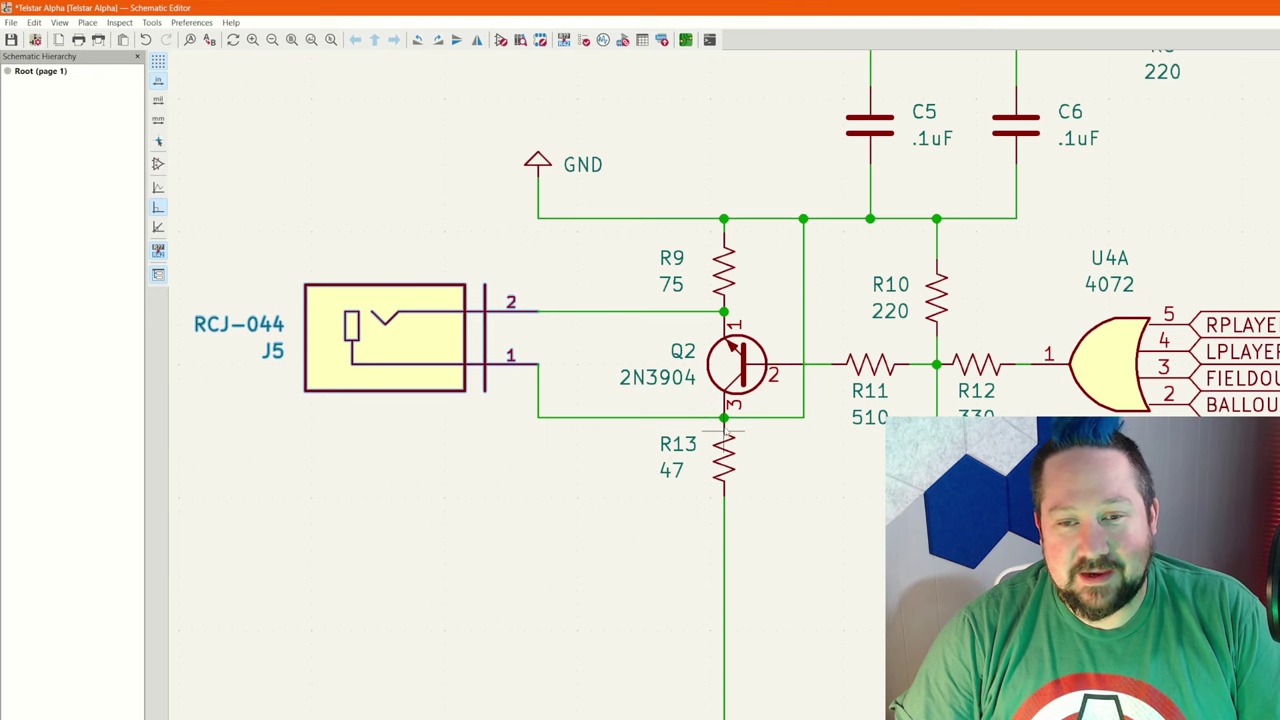
{"action": "middle_click_drag", "start_coordinate": [788, 523], "coordinate": [757, 368]}
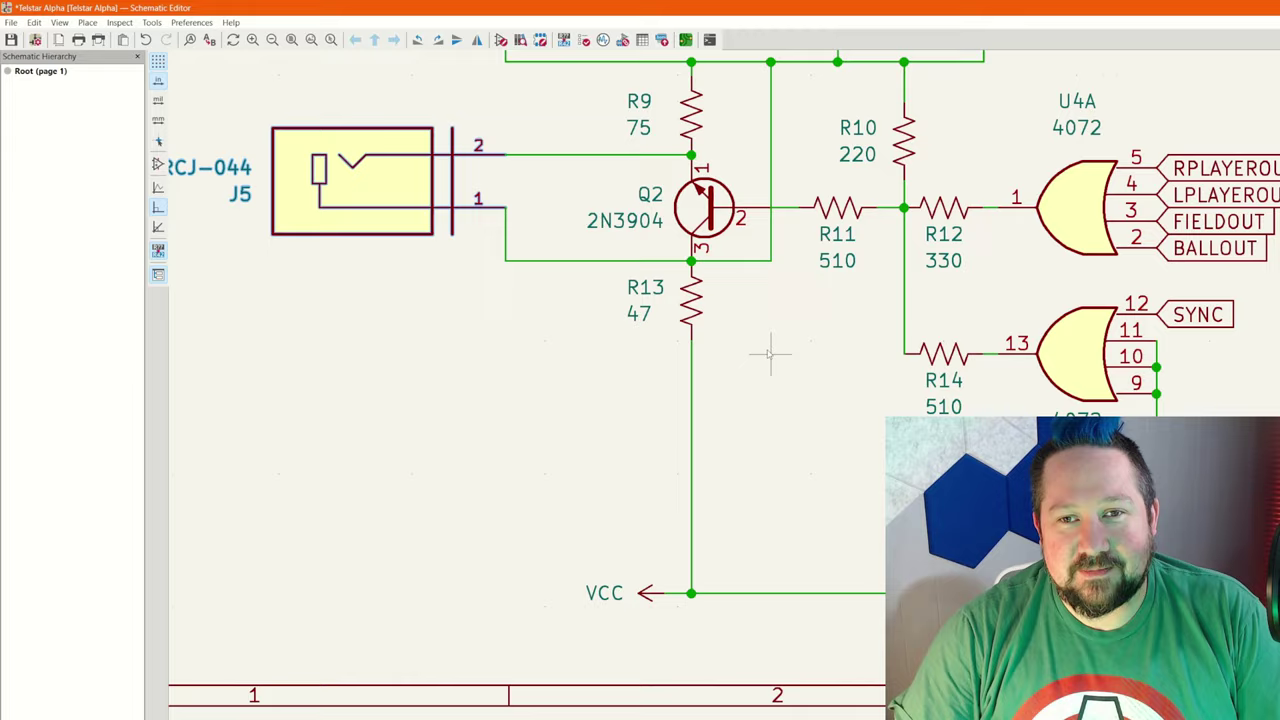
{"action": "mouse_move", "coordinate": [762, 355]}
{"action": "middle_mouse_down"}
{"action": "mouse_move", "coordinate": [763, 434]}
{"action": "mouse_move", "coordinate": [708, 520]}
{"action": "middle_mouse_up"}
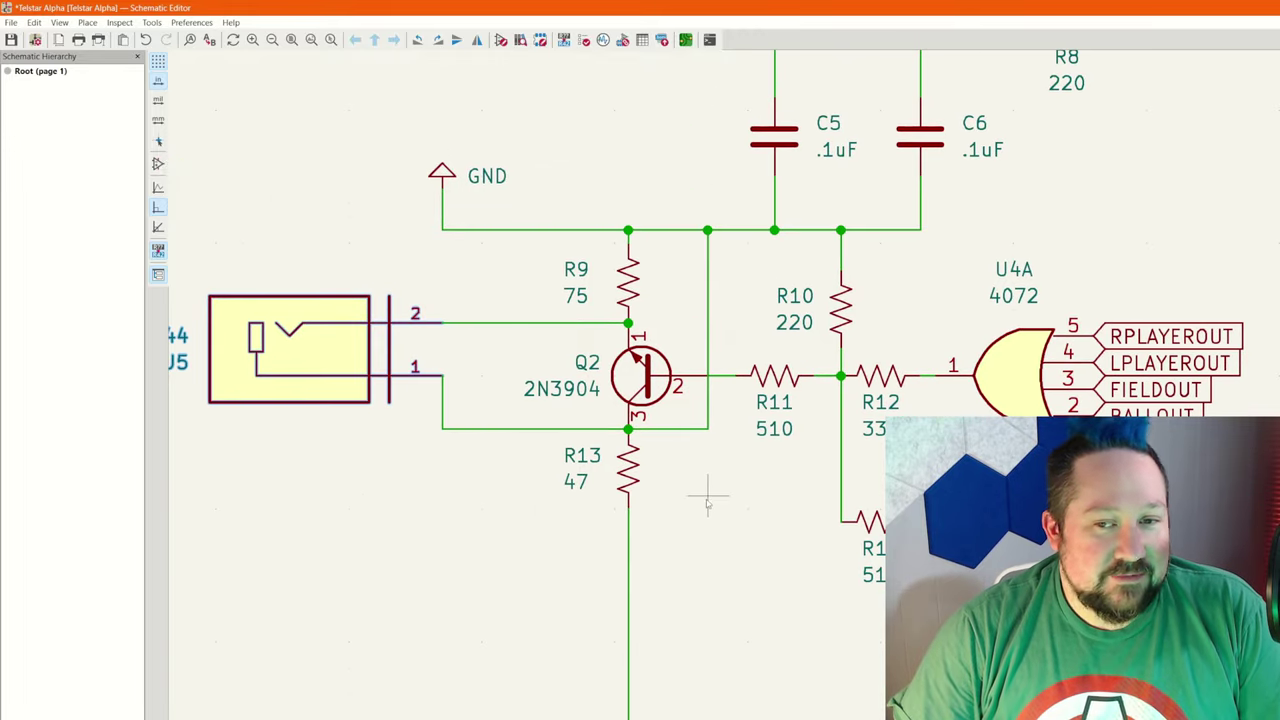